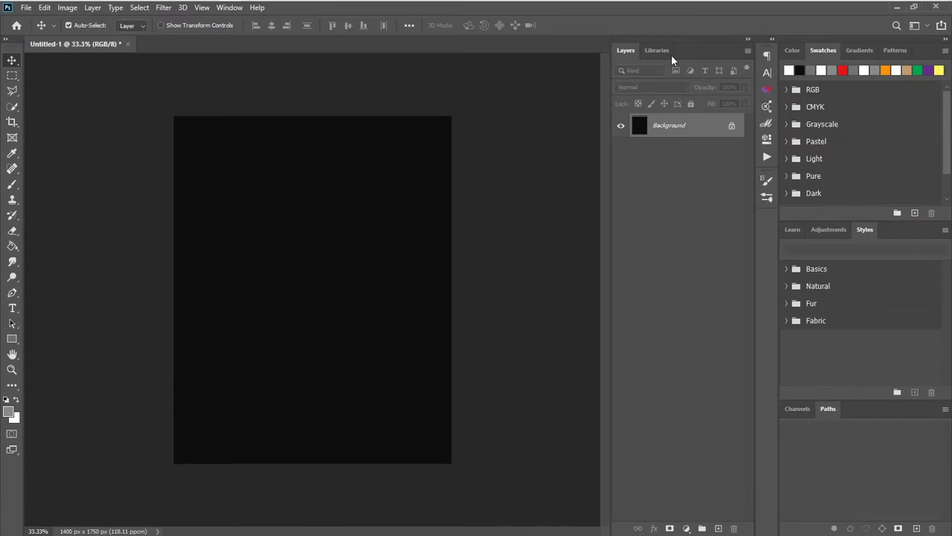
Place the pink-background fashion photo from Libraries as Layer 1, scaled up to cover the entire canvas.
click(659, 49)
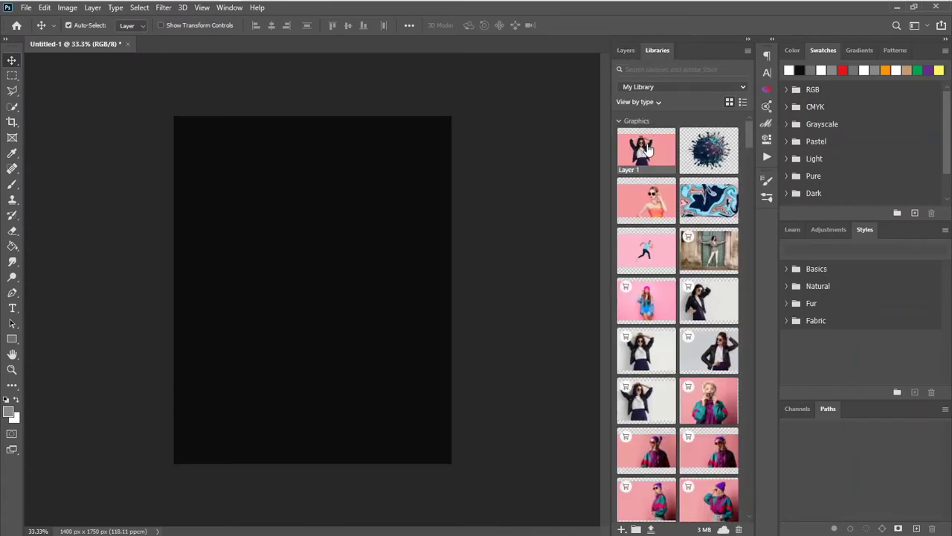
drag(358, 237, 358, 237)
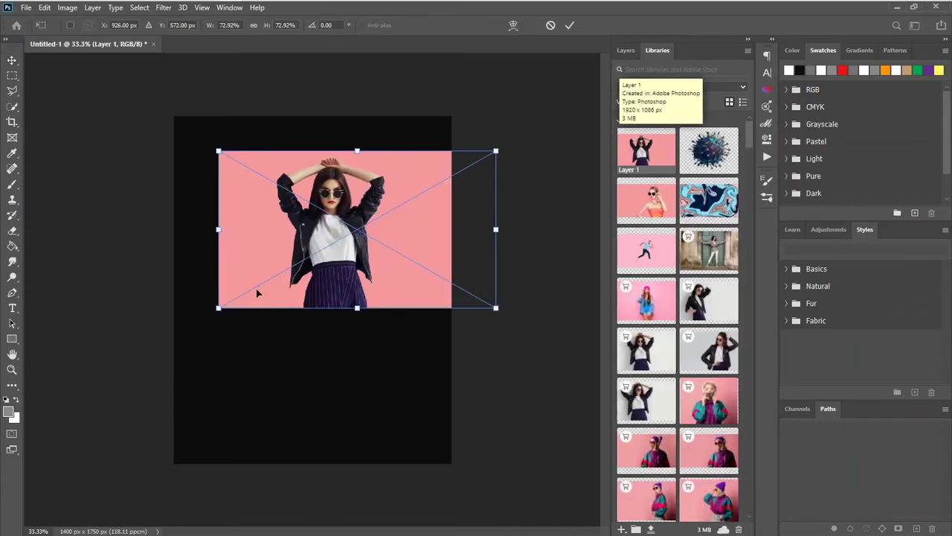
drag(220, 307, 48, 470)
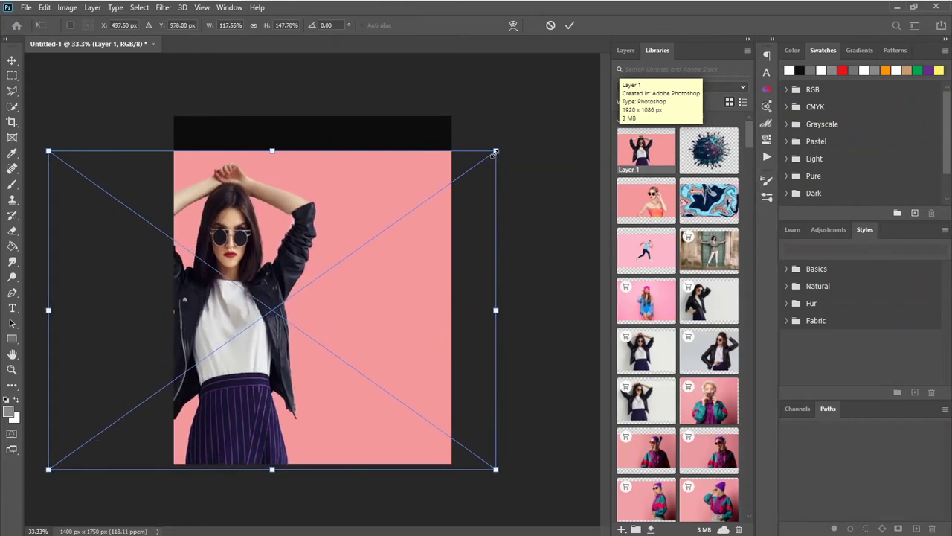
drag(495, 152, 566, 100)
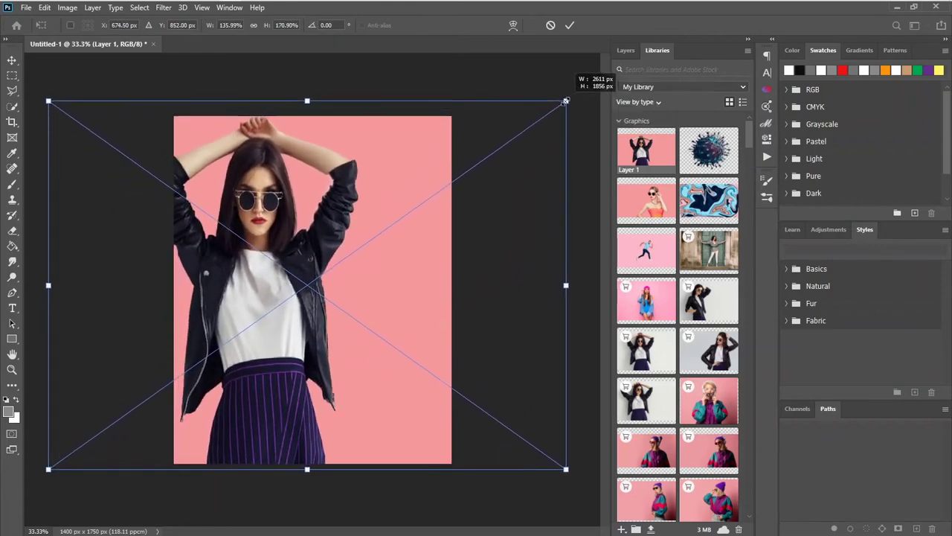
drag(565, 101, 578, 98)
drag(363, 200, 402, 211)
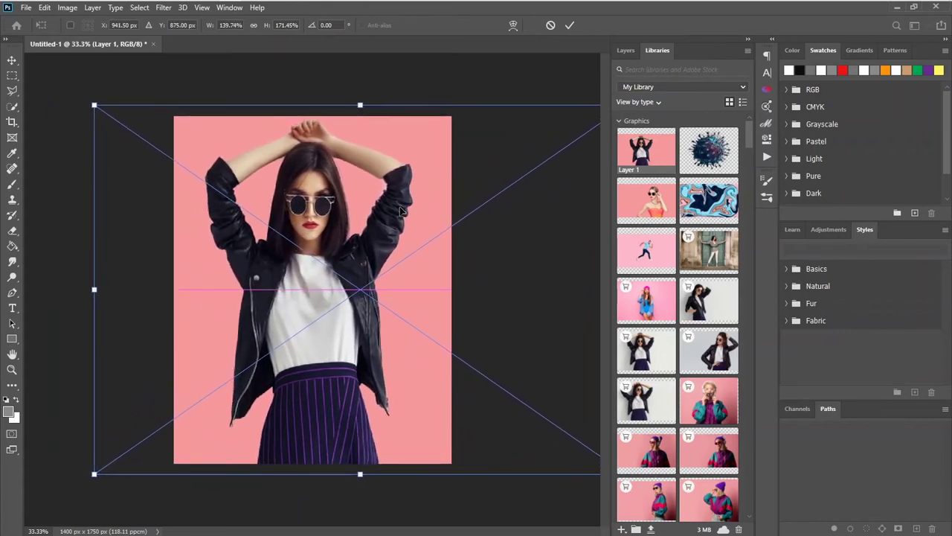
click(571, 26)
click(629, 51)
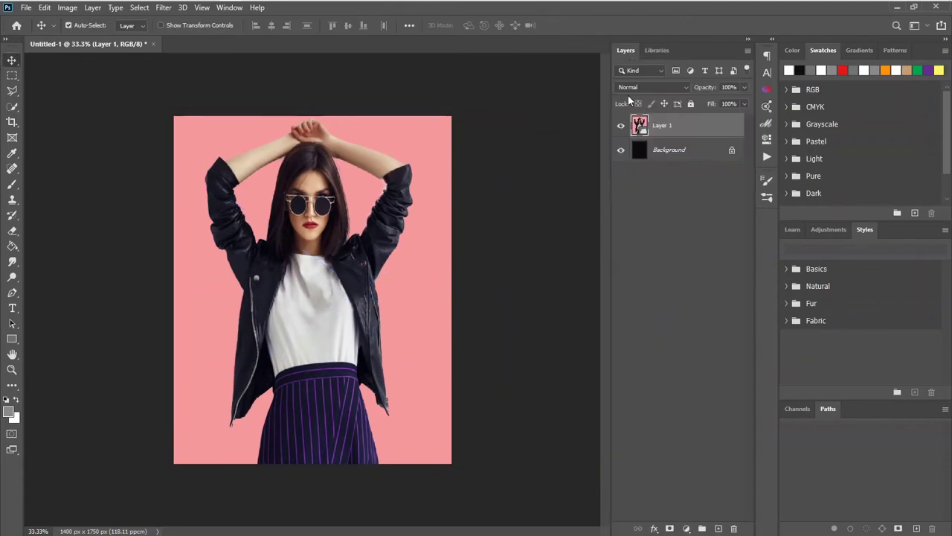
Convert Layer 1 to a smart object and duplicate it as Layer 1 copy.
right_click(698, 126)
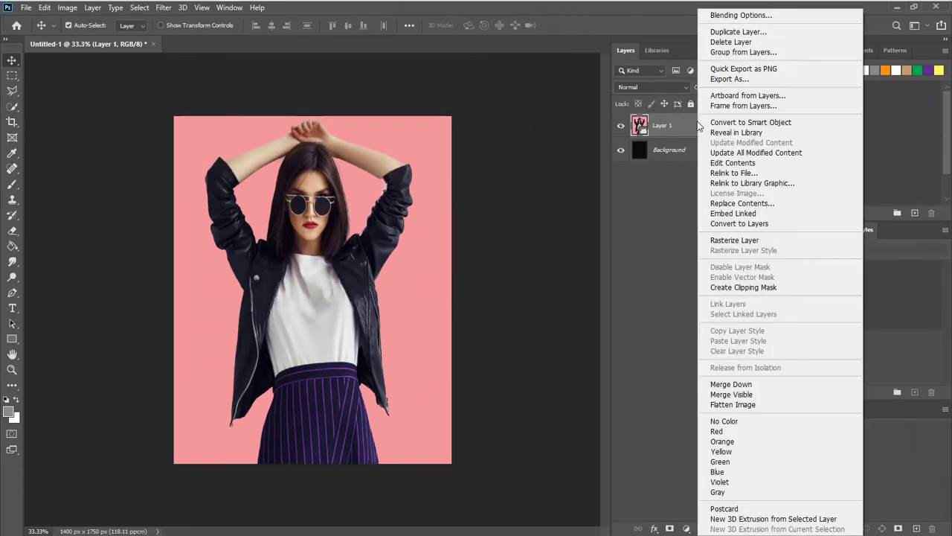
click(731, 124)
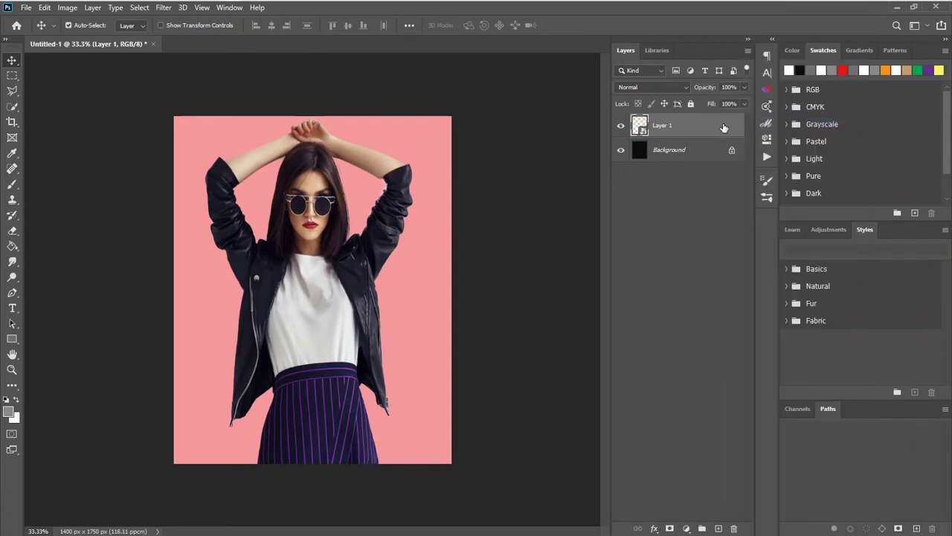
right_click(692, 126)
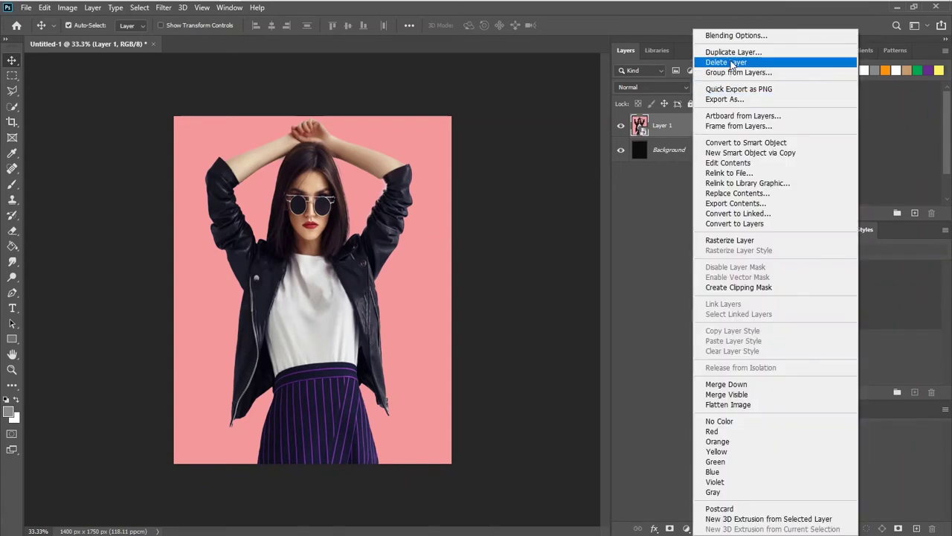
click(733, 54)
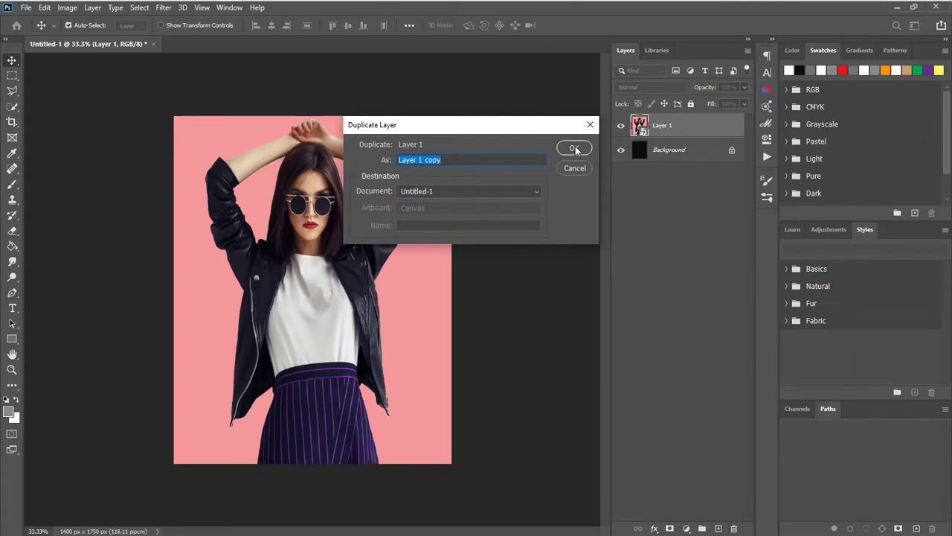
click(574, 148)
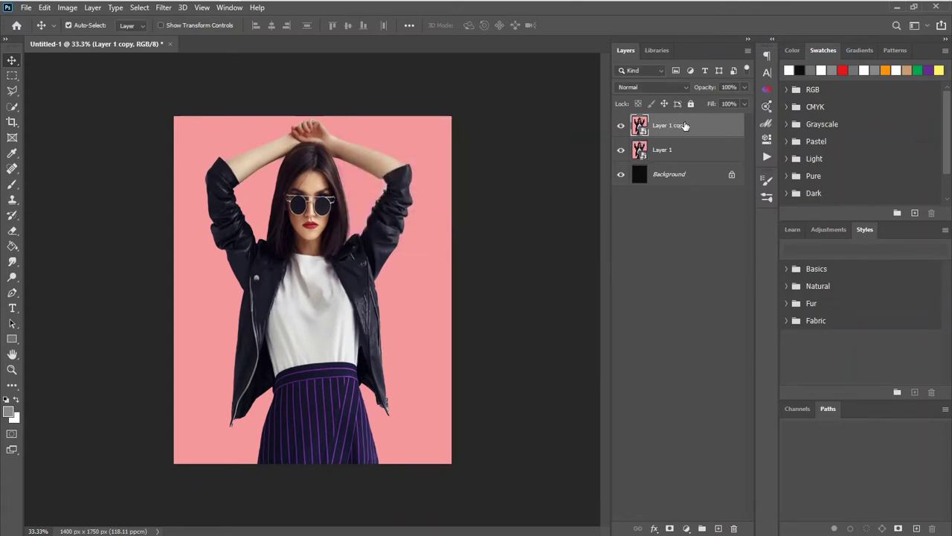
click(673, 88)
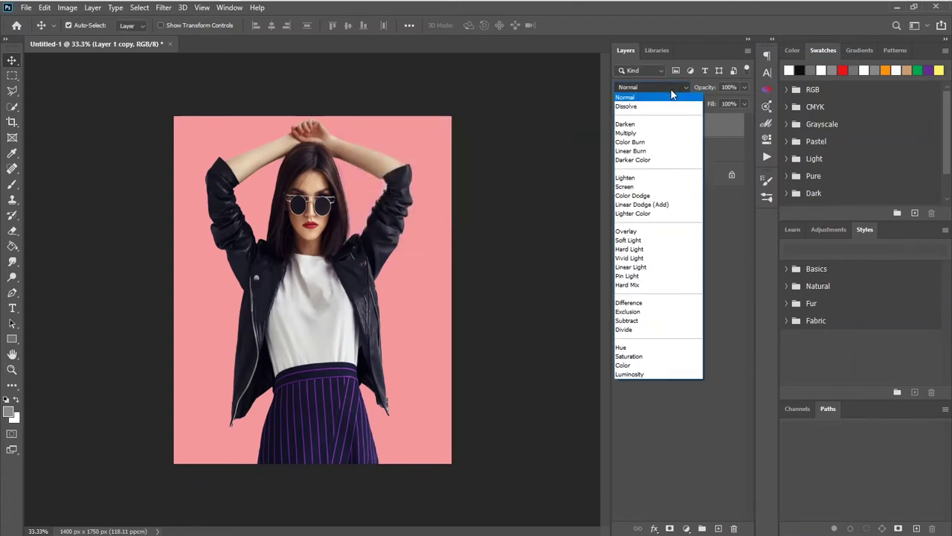
Set Layer 1 copy to Color Dodge and clip an Invert adjustment layer to it.
click(629, 199)
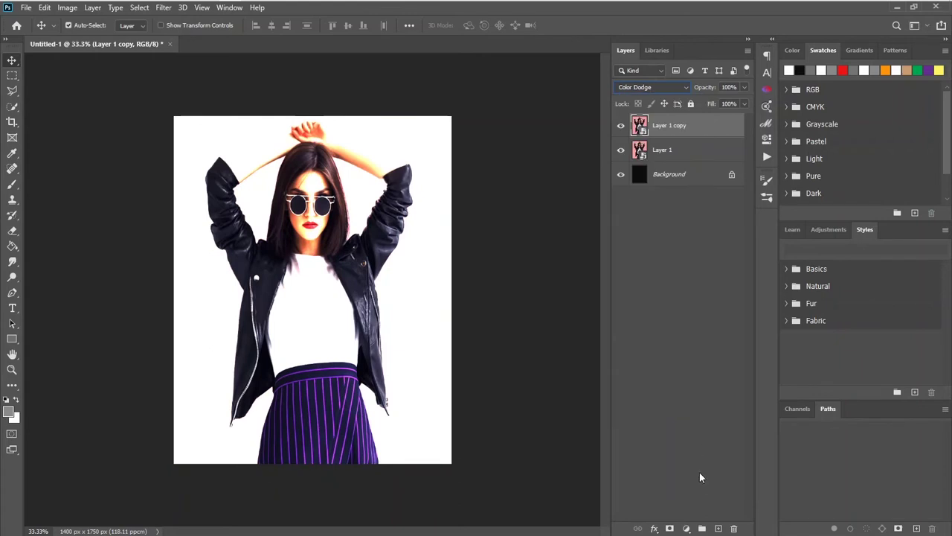
click(686, 528)
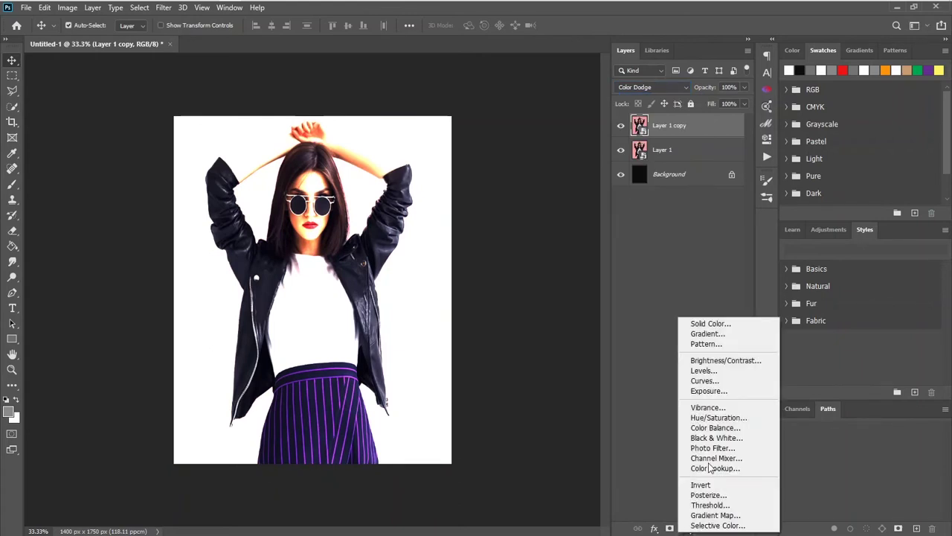
click(700, 485)
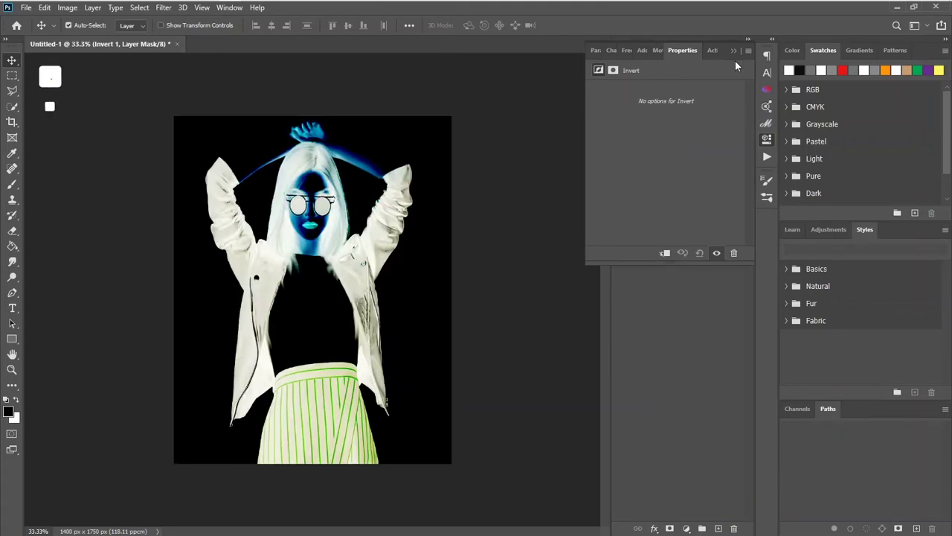
click(734, 50)
right_click(704, 126)
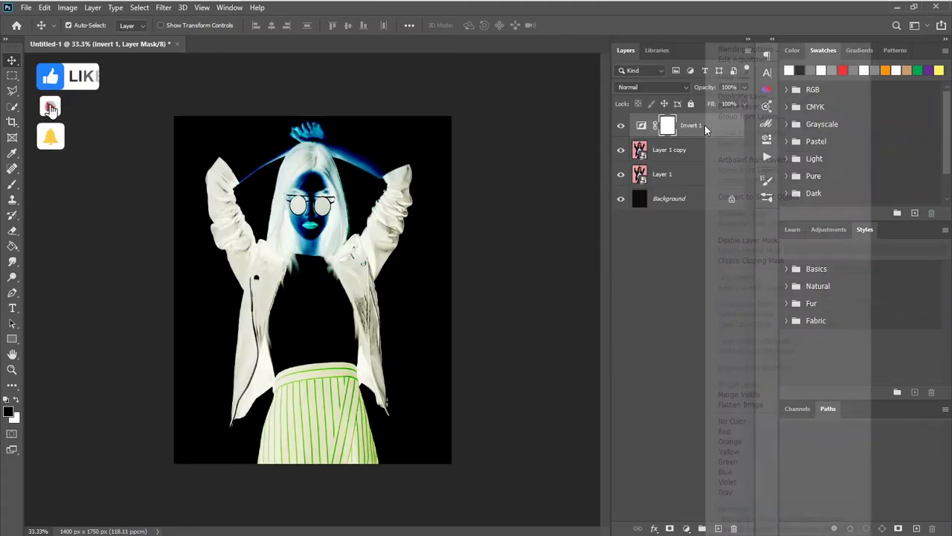
click(735, 260)
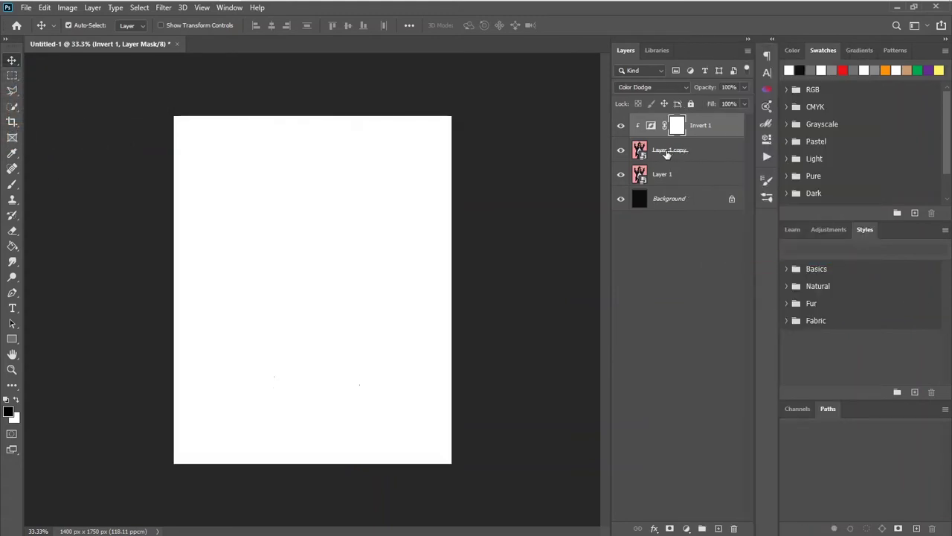
Apply a Gaussian Blur of radius 8.0 pixels to Layer 1 copy.
click(667, 152)
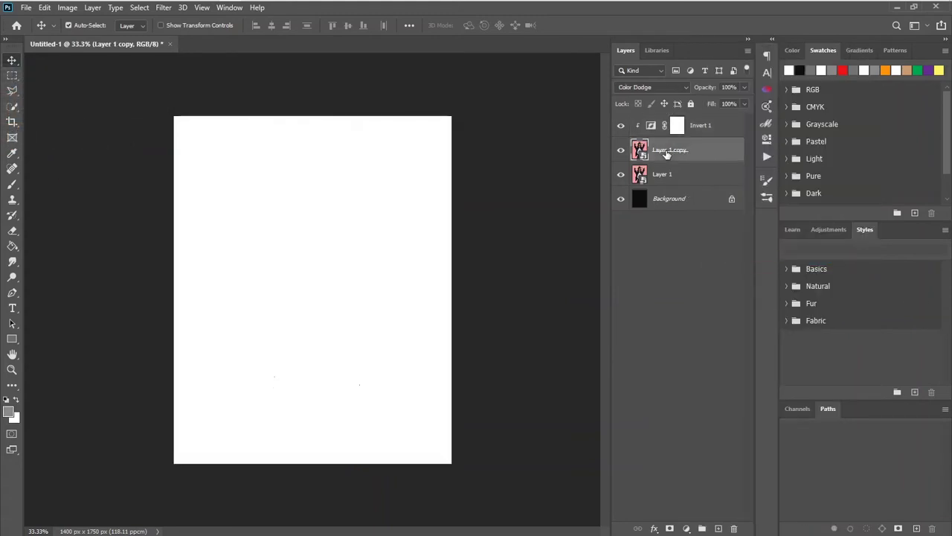
click(165, 9)
mouse_move(171, 142)
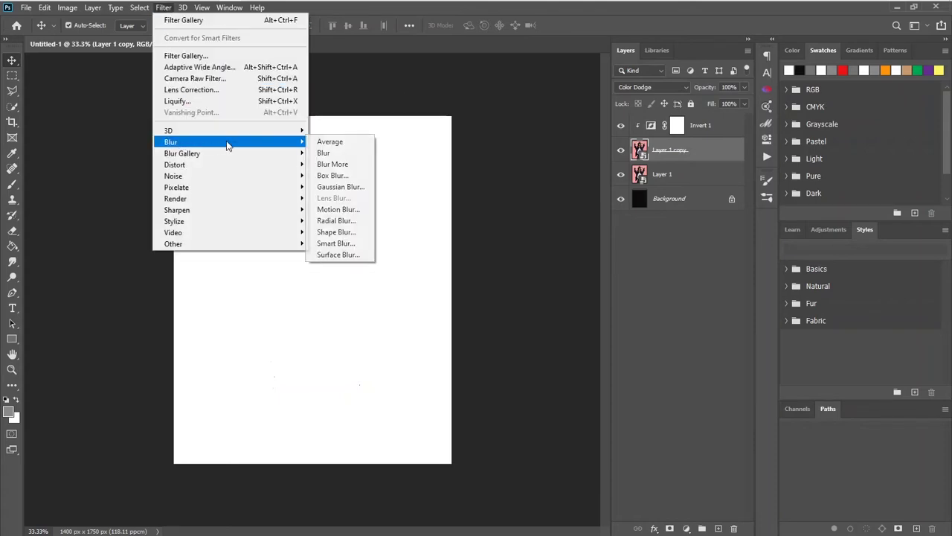
click(342, 186)
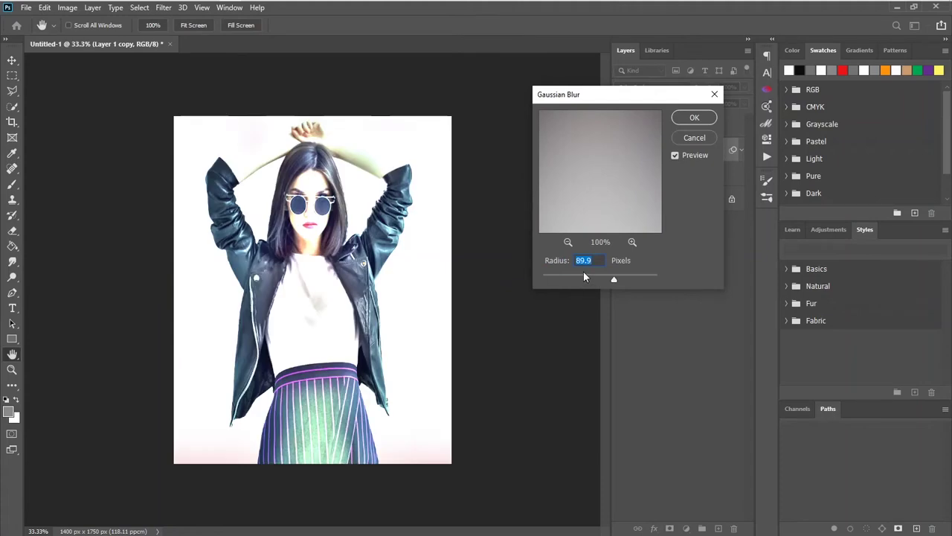
click(583, 275)
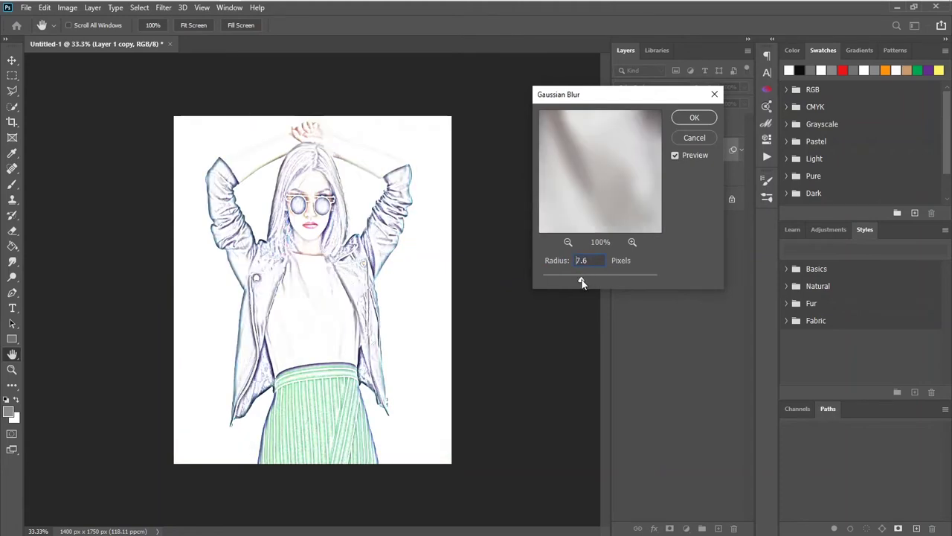
drag(581, 281, 582, 282)
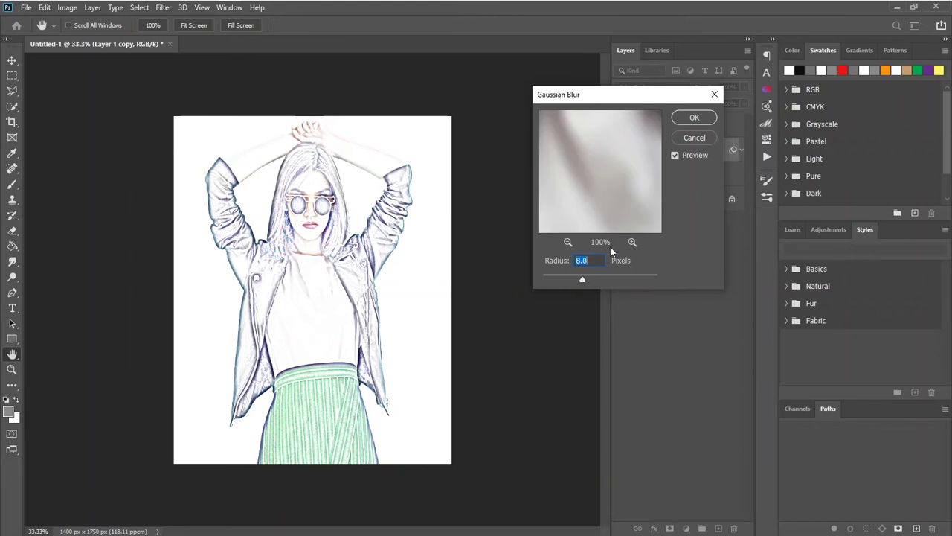
click(694, 119)
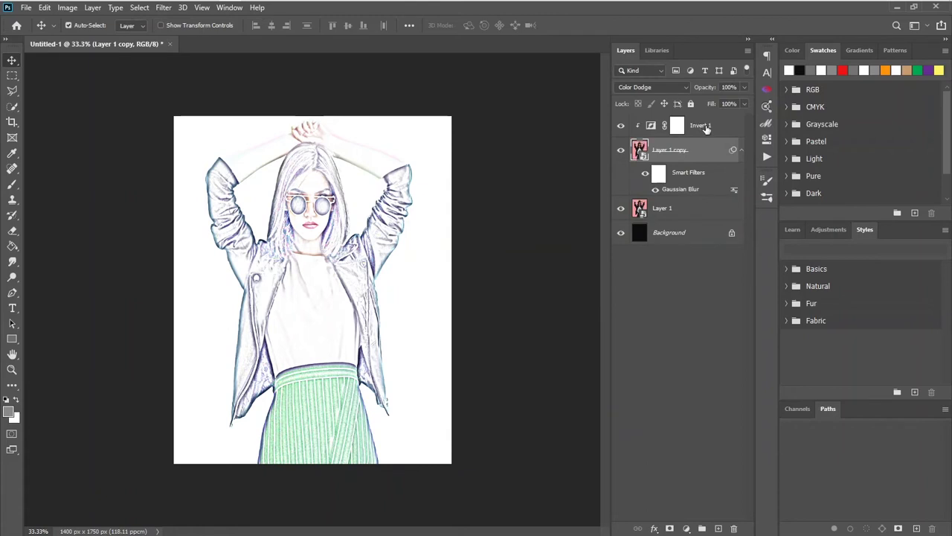
Add a Black & White adjustment layer above Invert 1 to make the sketch grayscale.
click(706, 128)
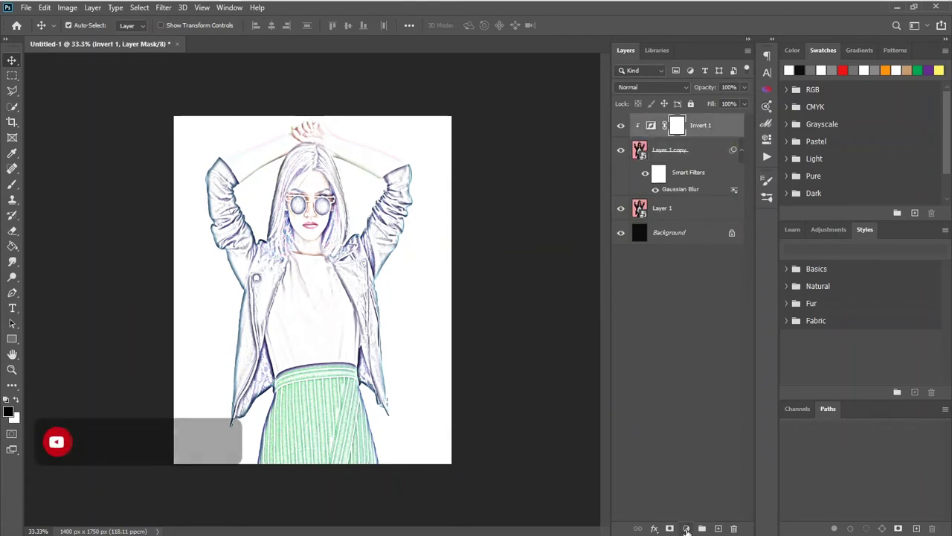
click(686, 528)
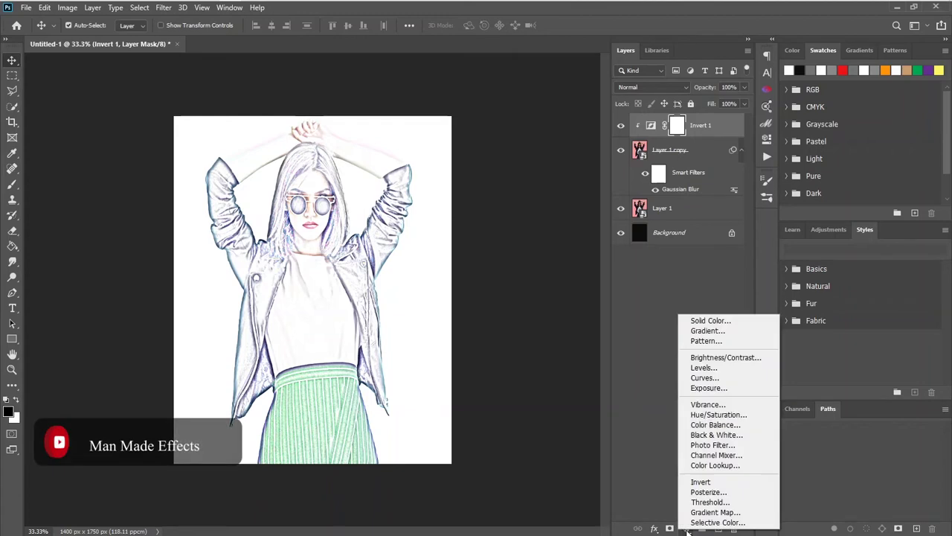
click(712, 435)
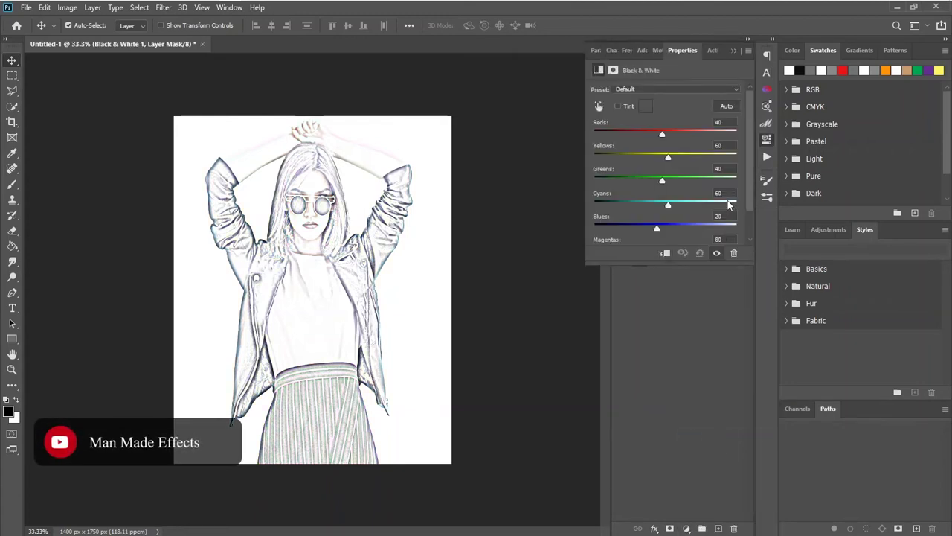
click(734, 52)
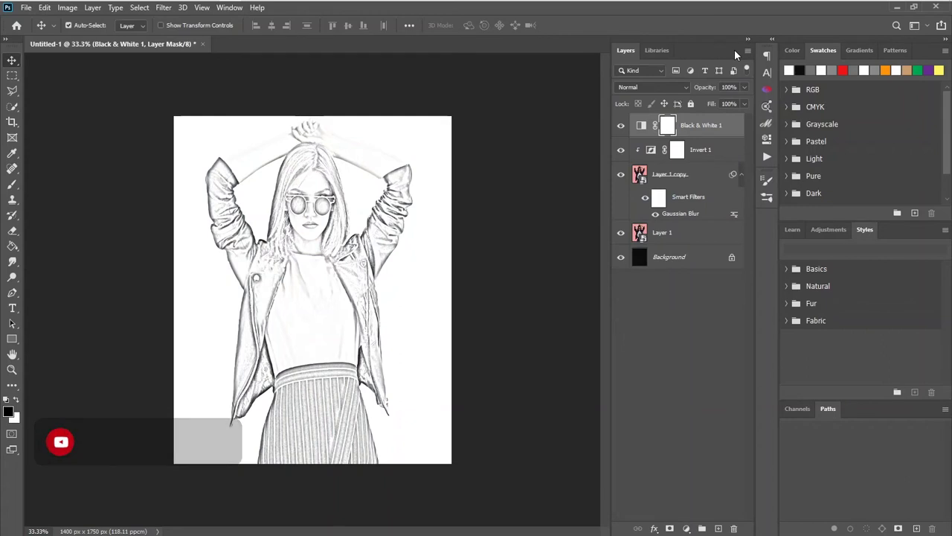
click(683, 237)
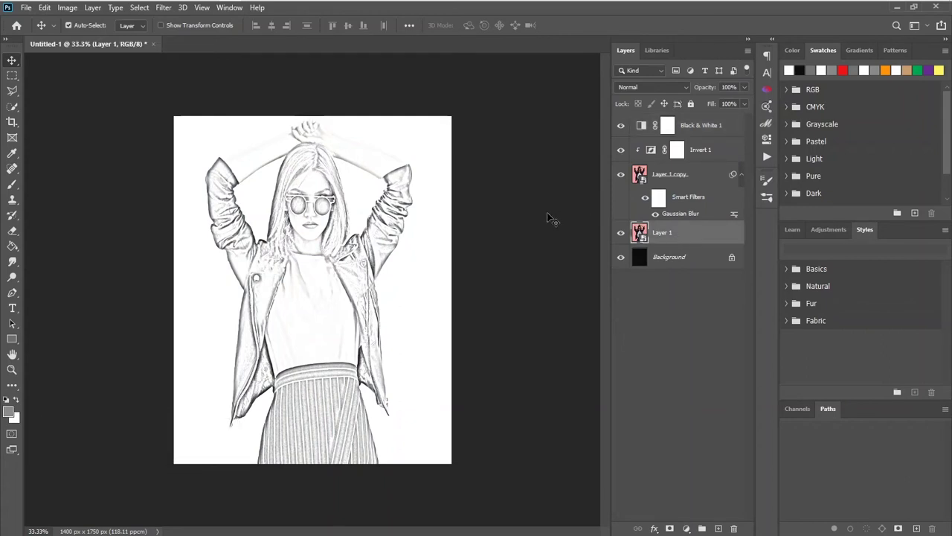
Apply Levels to Layer 1 with the midtone gamma set to 0.82.
click(66, 8)
mouse_move(85, 38)
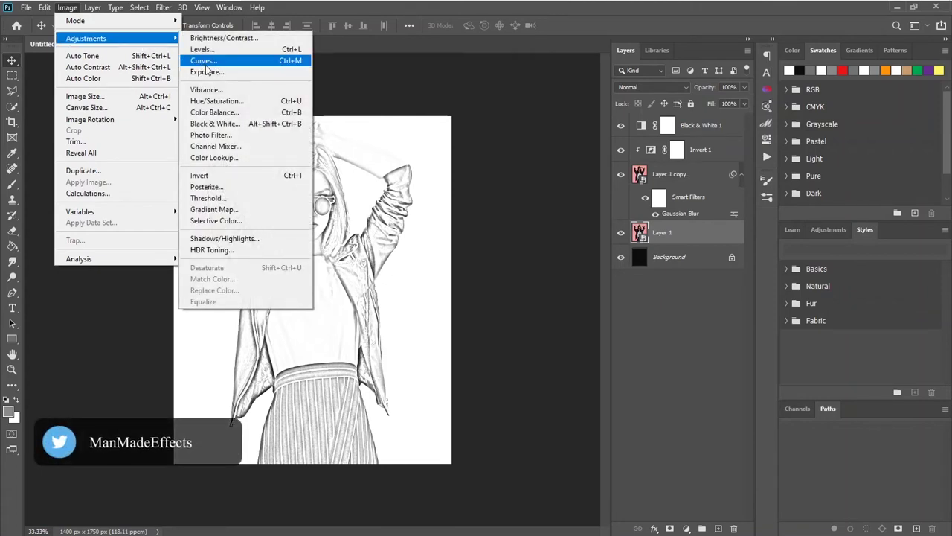
click(213, 51)
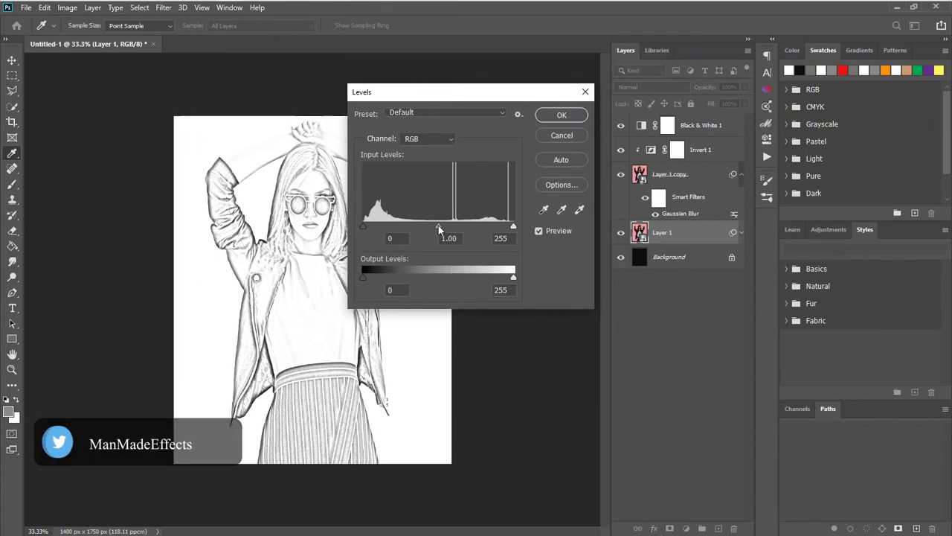
drag(438, 225, 447, 225)
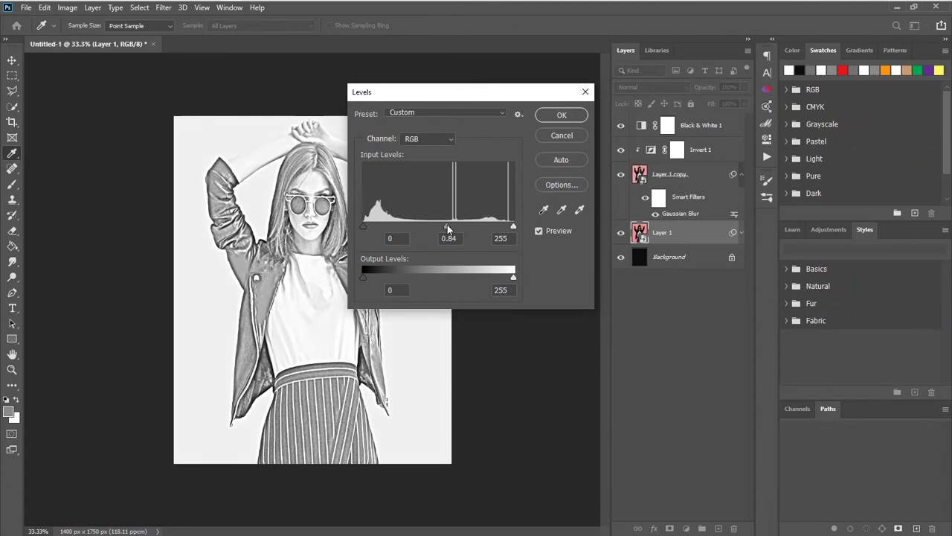
drag(448, 226, 449, 227)
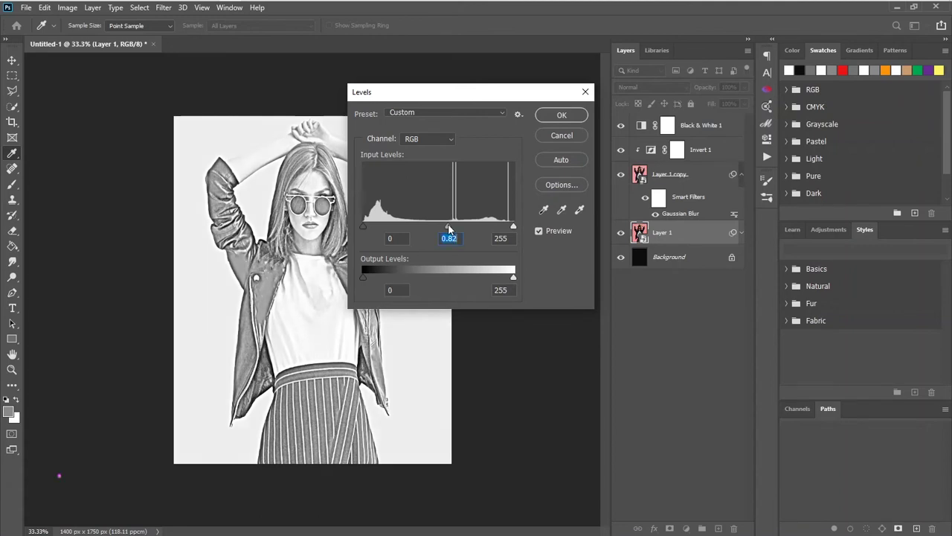
click(572, 116)
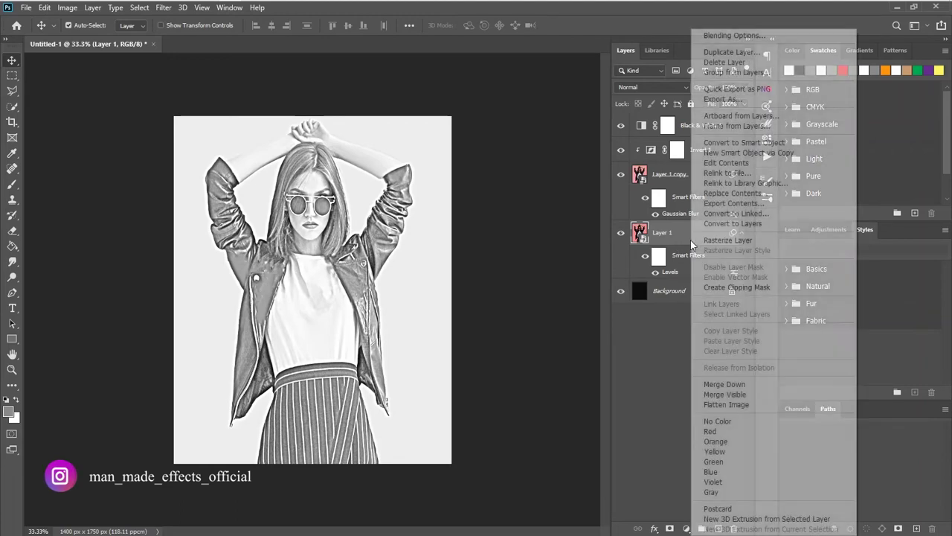
Duplicate Layer 1 as Layer 1 copy 2 and move it to the top of the stack.
right_click(690, 239)
click(730, 52)
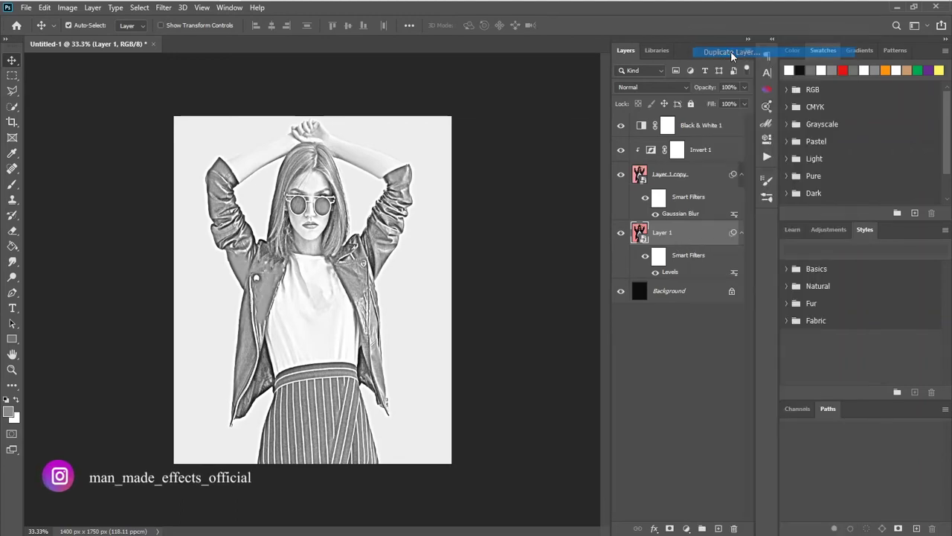
click(570, 148)
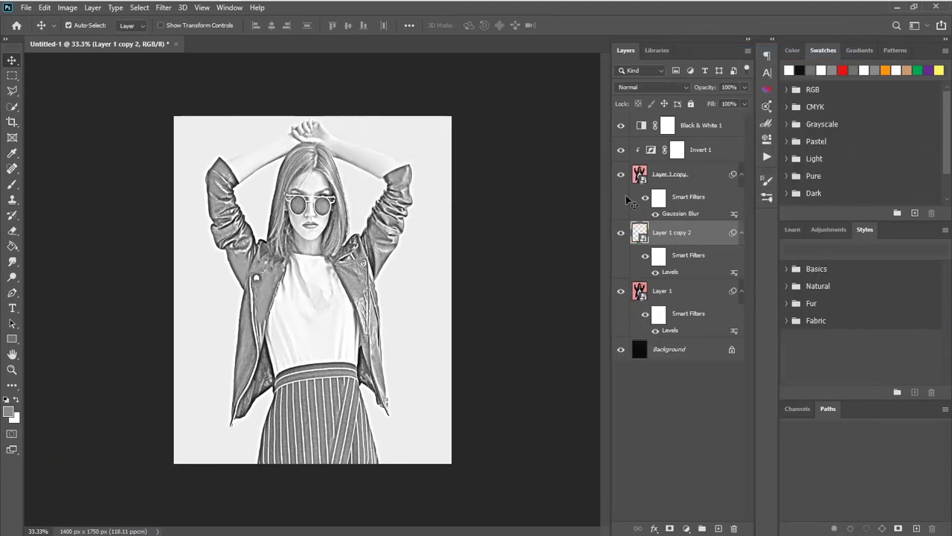
mouse_move(682, 238)
mouse_down()
mouse_move(689, 88)
mouse_move(684, 123)
mouse_up()
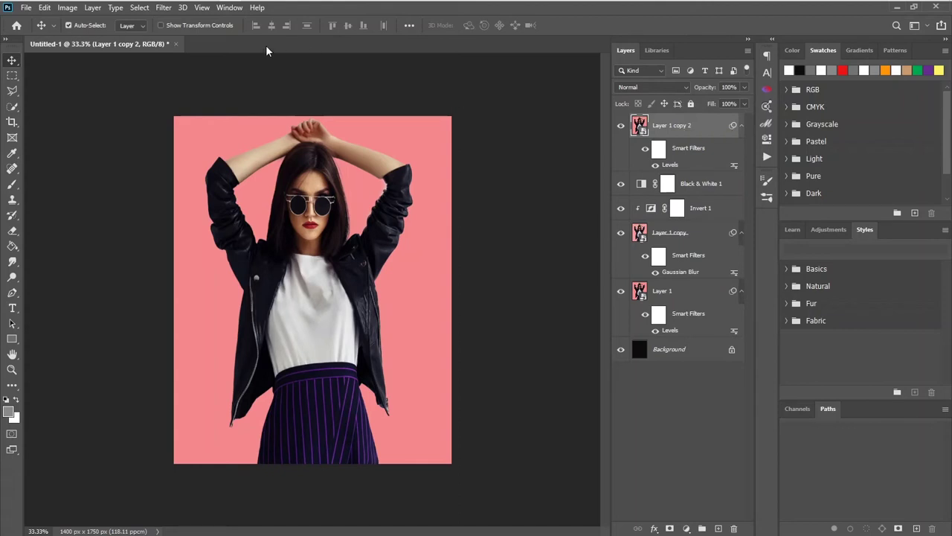
Apply Glowing Edges to Layer 1 copy 2 with edge width 1, brightness 14, smoothness 7.
click(164, 8)
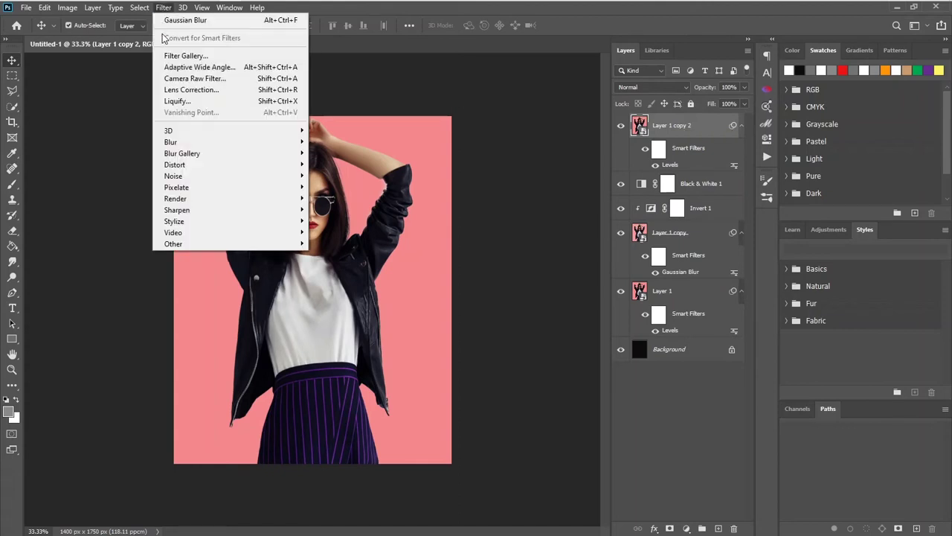
click(195, 57)
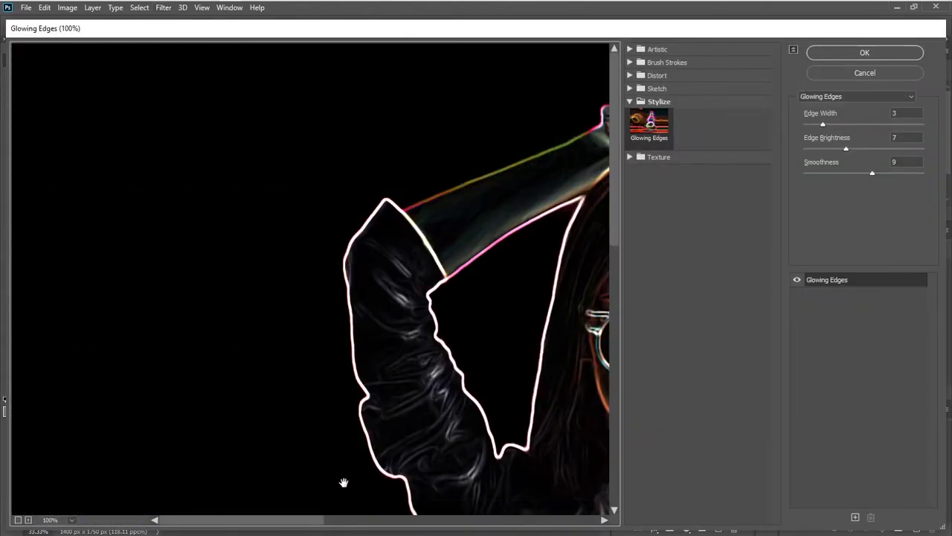
drag(276, 523, 352, 522)
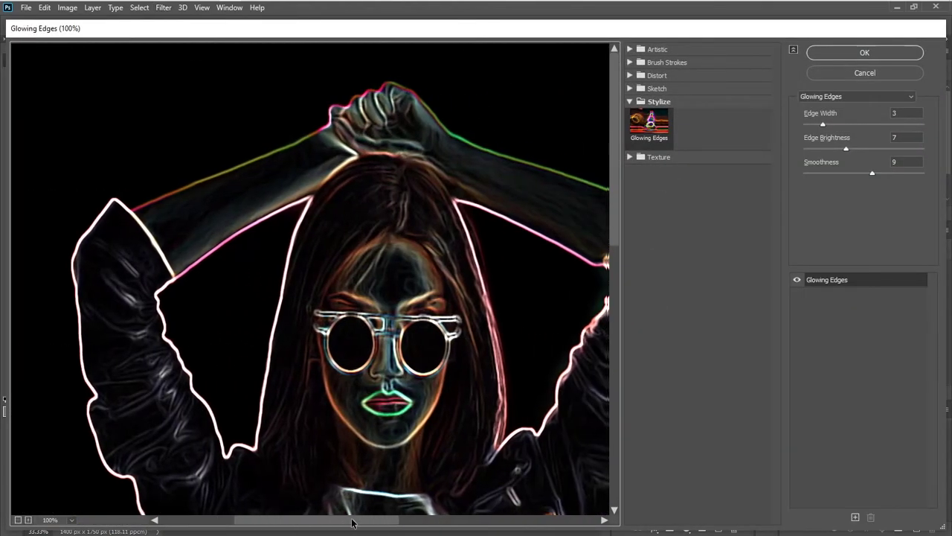
click(651, 124)
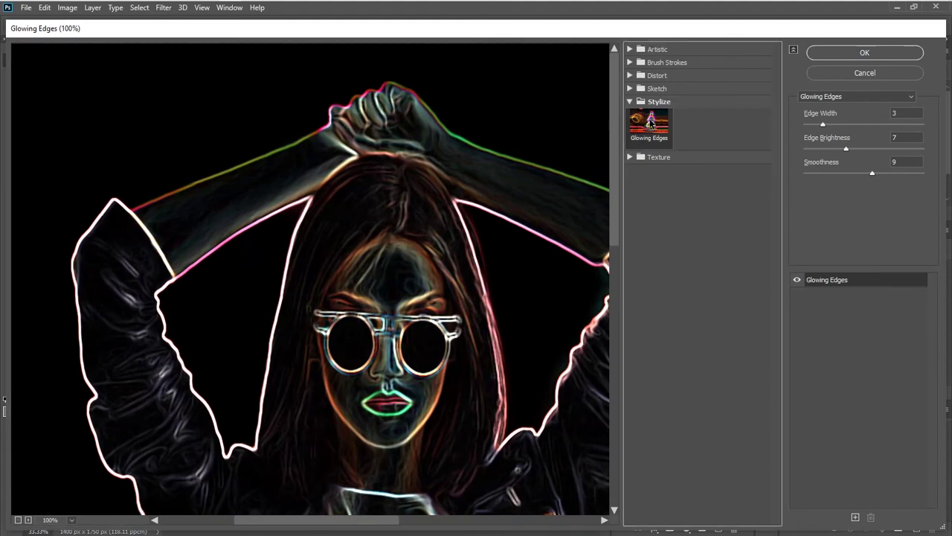
click(901, 113)
text(1)
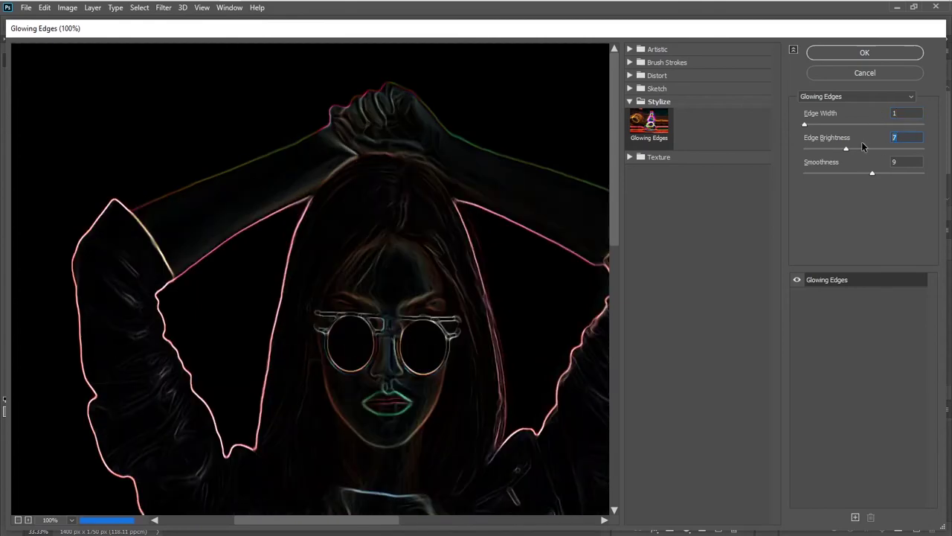
text(14)
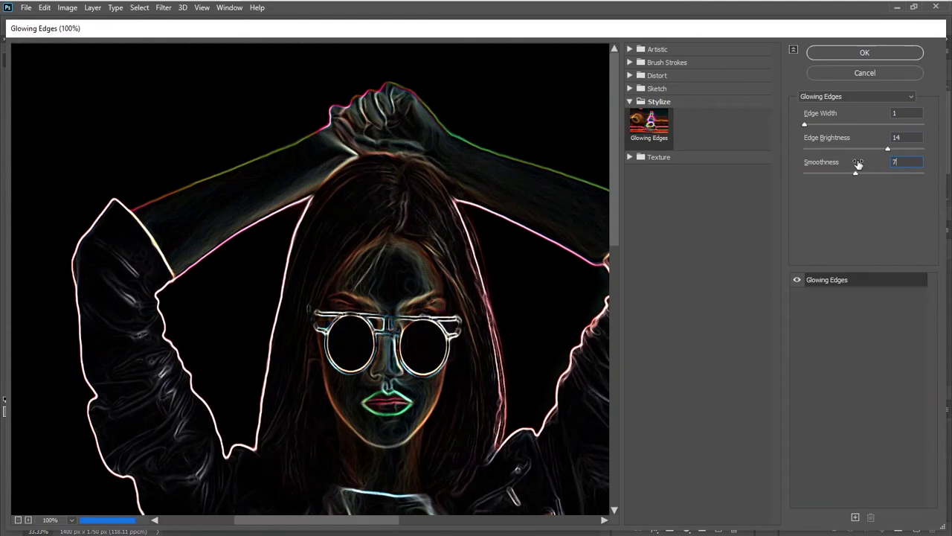
click(872, 55)
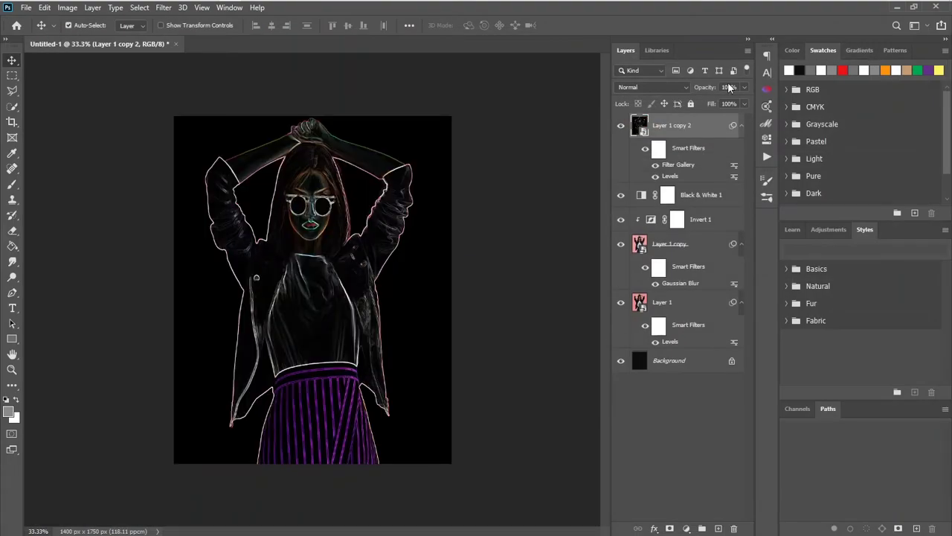
Apply default Black & White, then Invert, to Layer 1 copy 2.
click(69, 8)
mouse_move(86, 38)
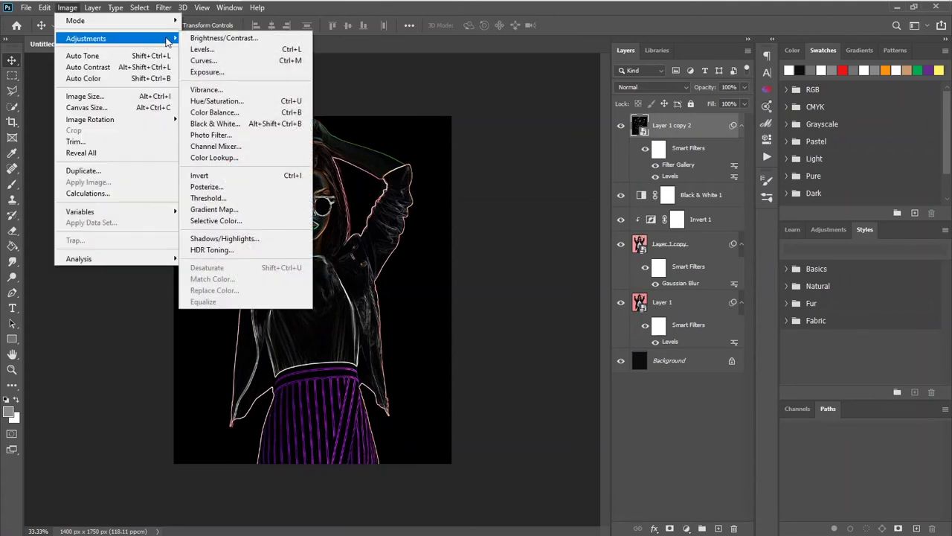
click(214, 124)
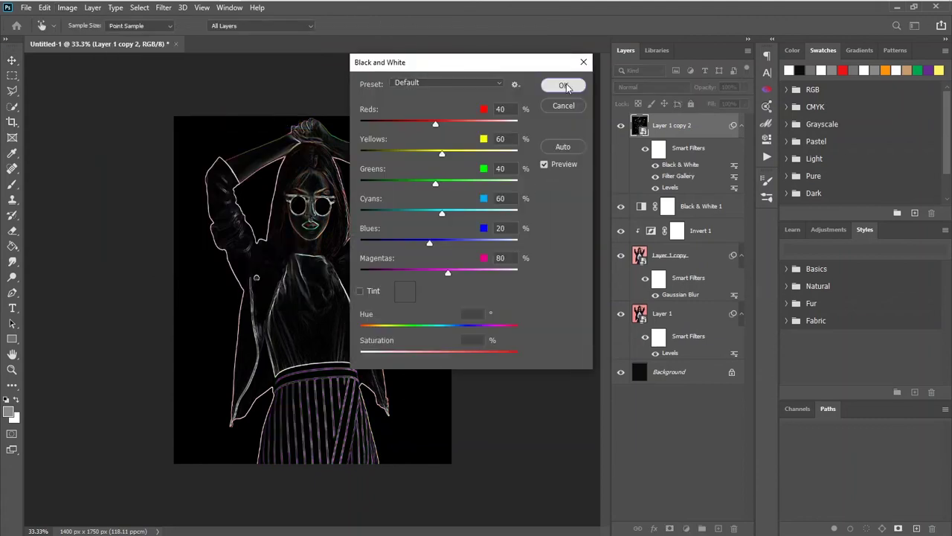
click(565, 87)
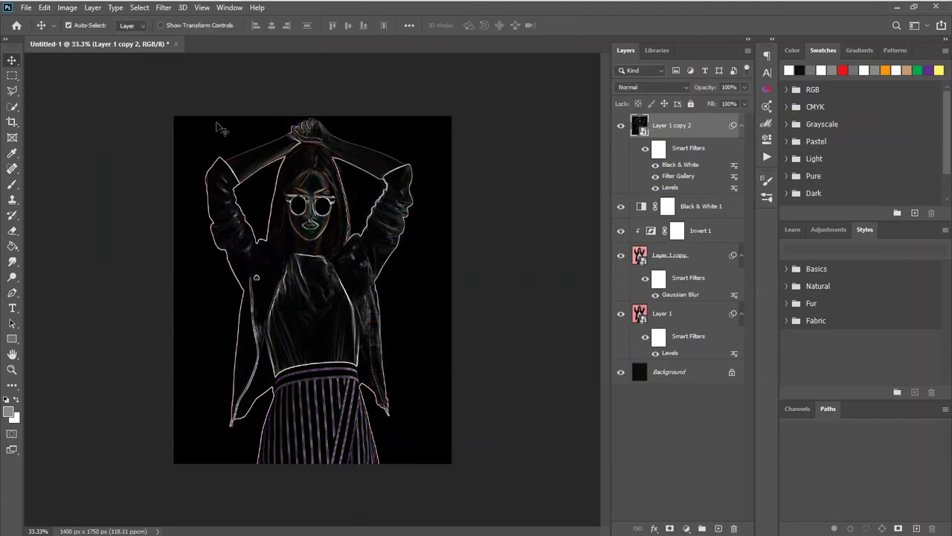
click(67, 9)
mouse_move(85, 38)
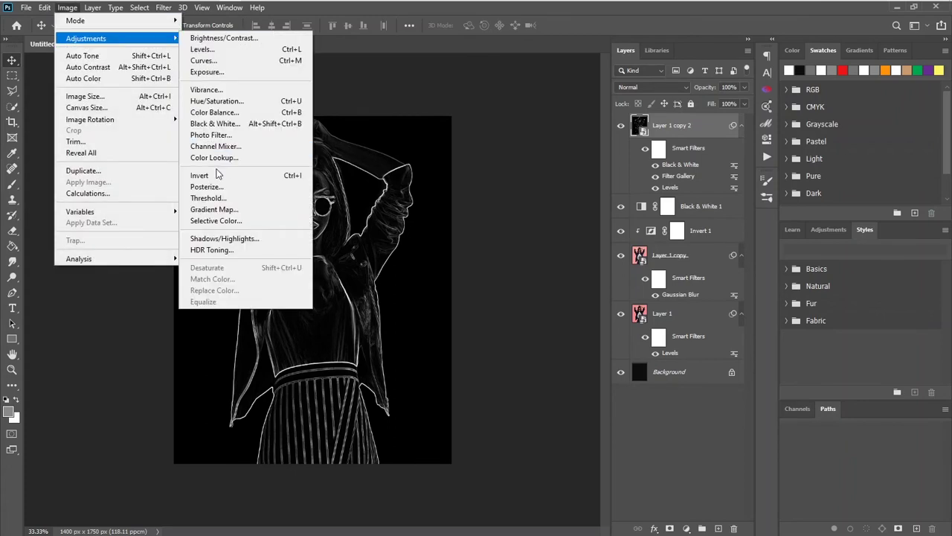
click(215, 175)
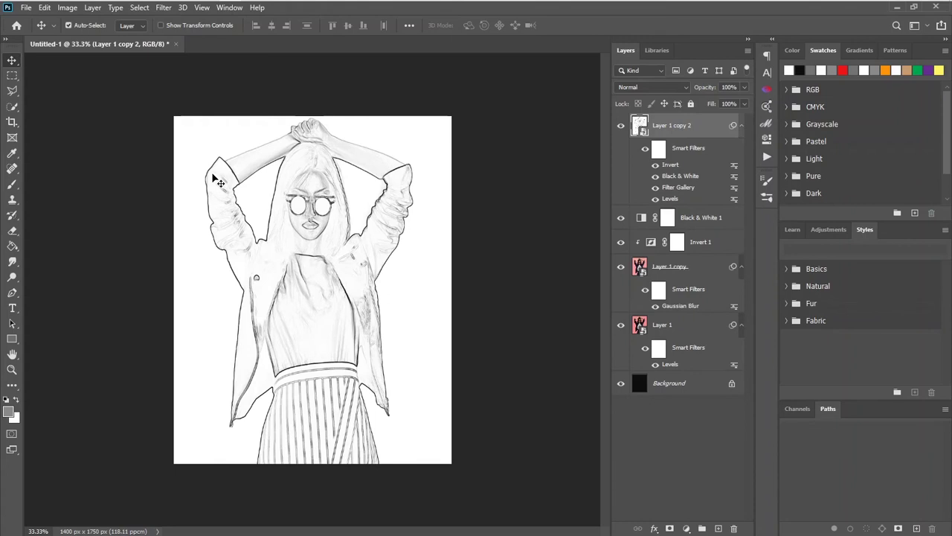
Drop Layer 1 copy 2's opacity to 18%.
click(744, 88)
click(709, 101)
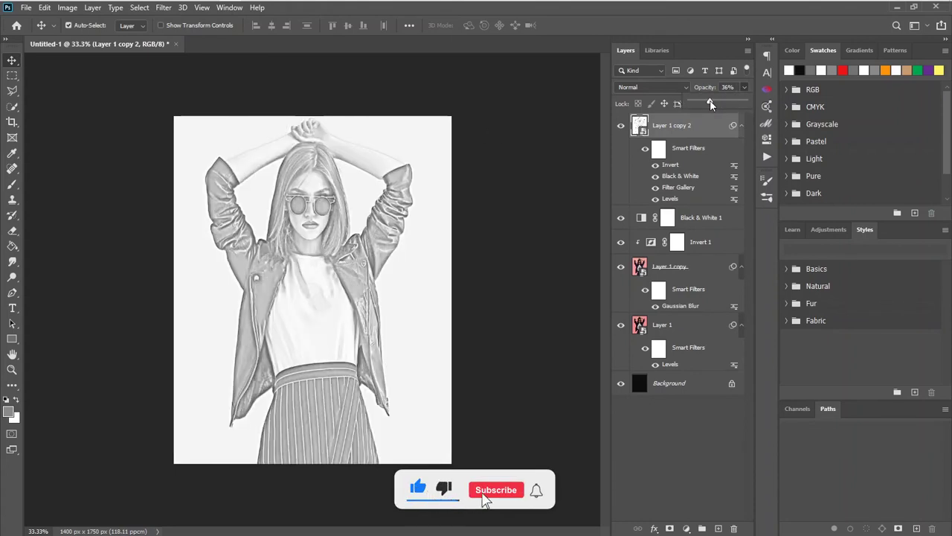
drag(709, 102, 701, 104)
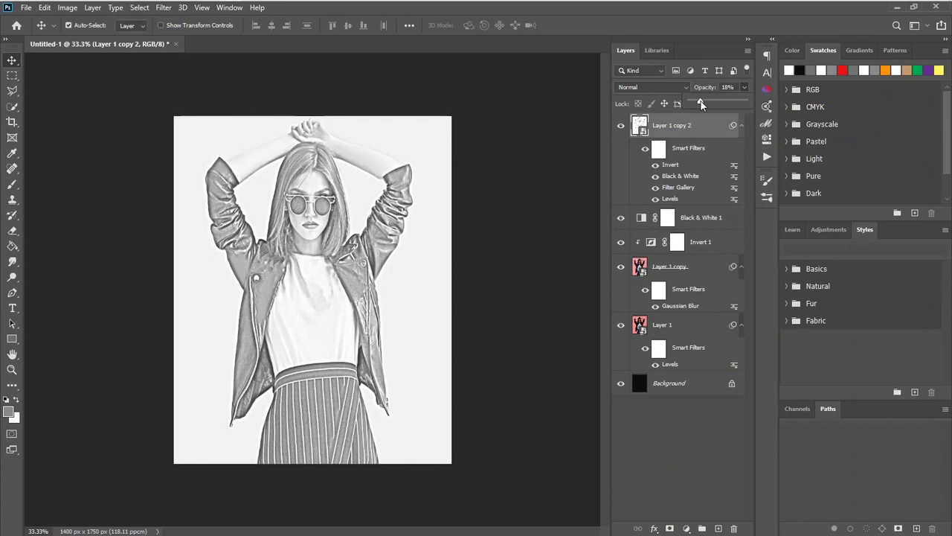
Open the File menu to show commands like New, Open and Save.
click(26, 7)
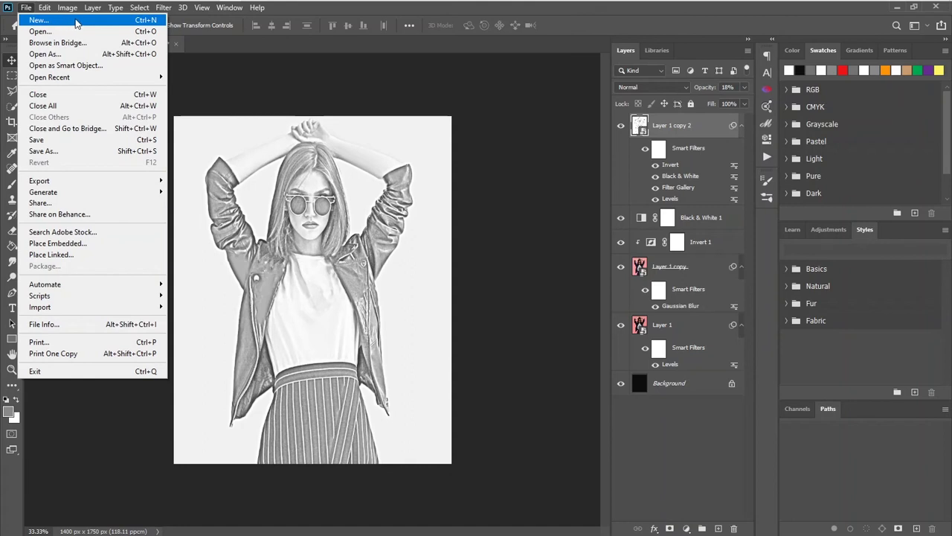